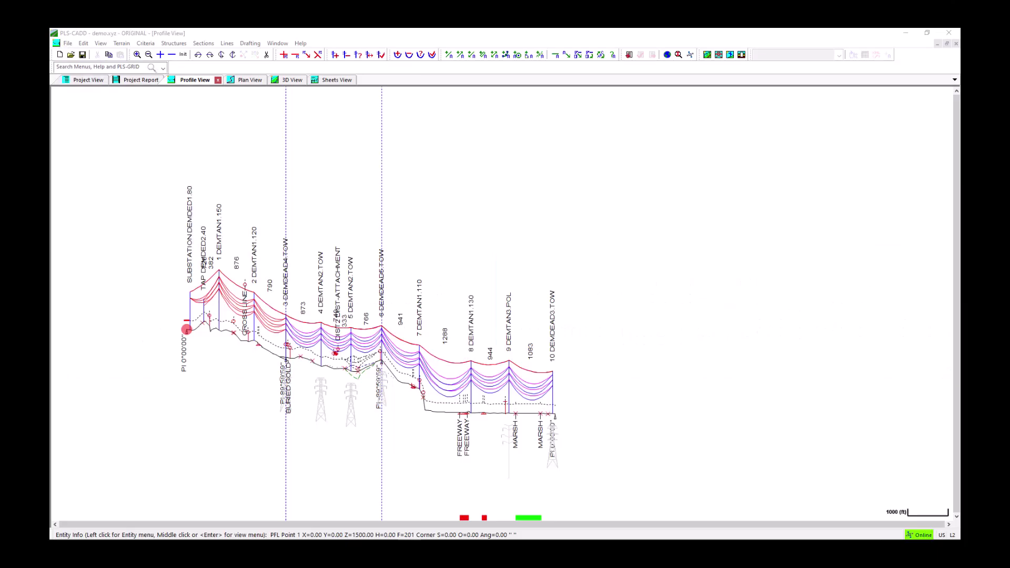
Step: Open Batch Edit Structure Specific Material, showing ROWAGENT entries for structures 1, 8 and 9
drag(187, 330, 173, 58)
click(178, 43)
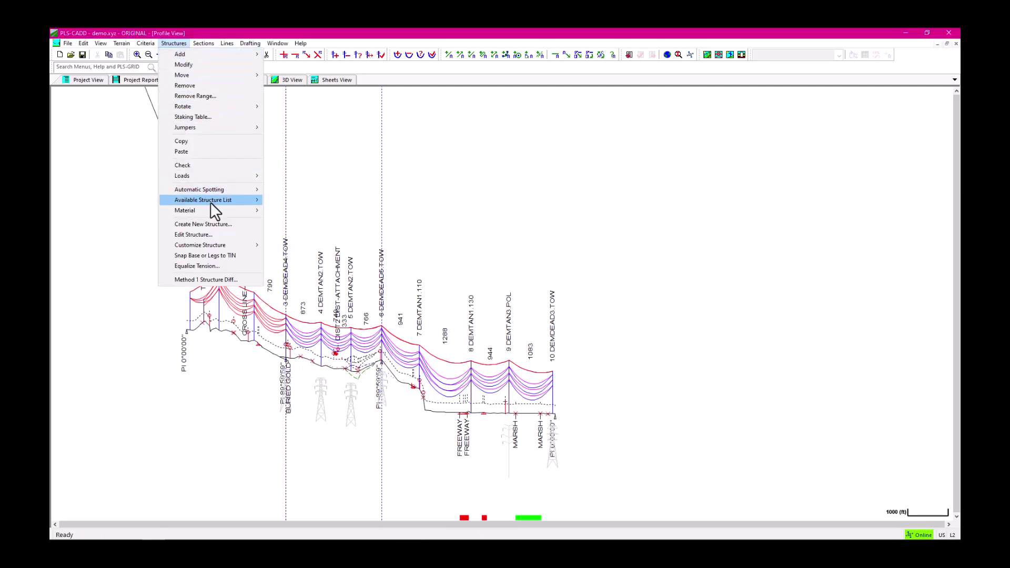
mouse_move(217, 210)
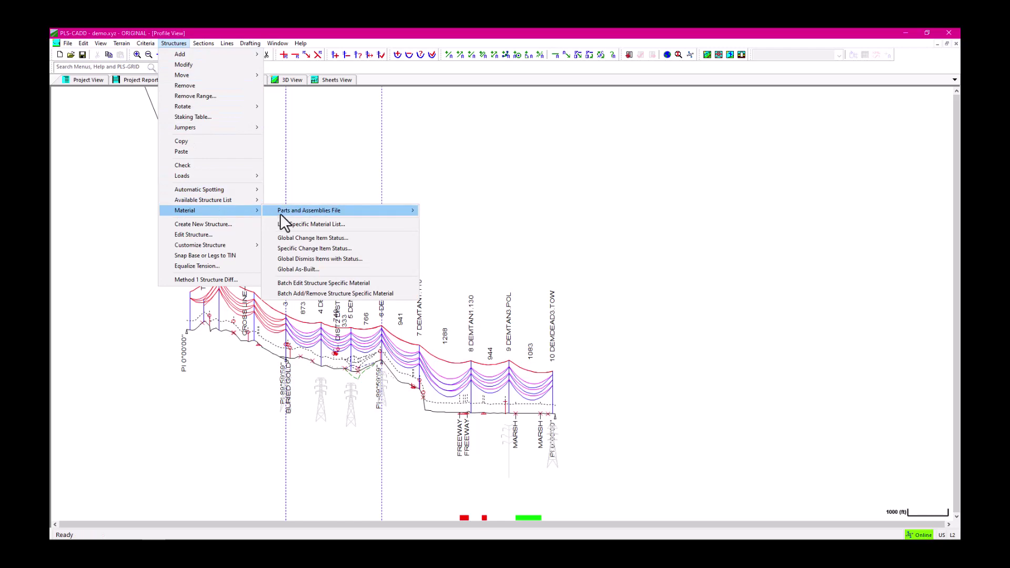
click(398, 285)
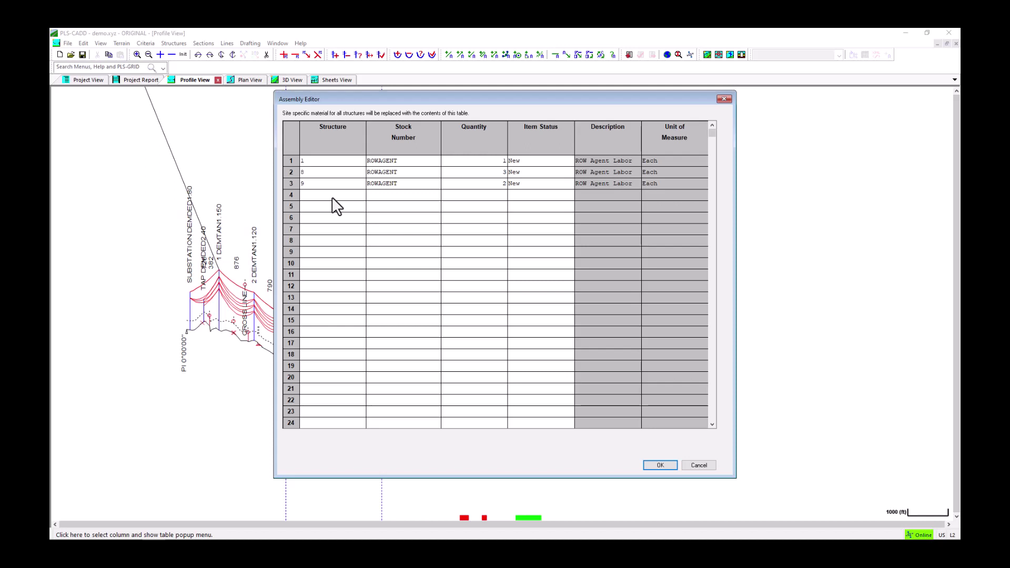
drag(333, 199, 722, 420)
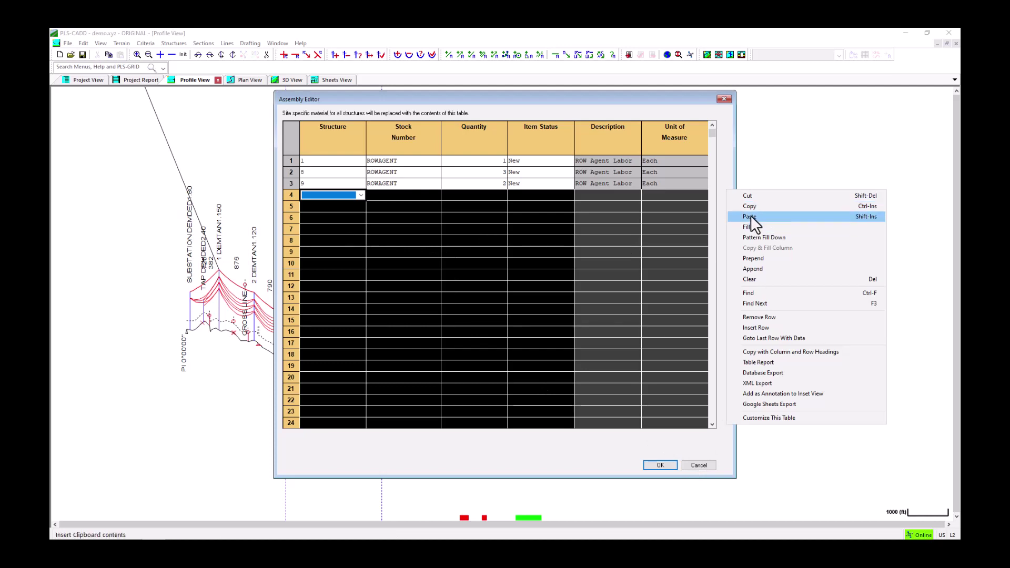
Step: Start a fourth material row assigned to structure 10
click(344, 227)
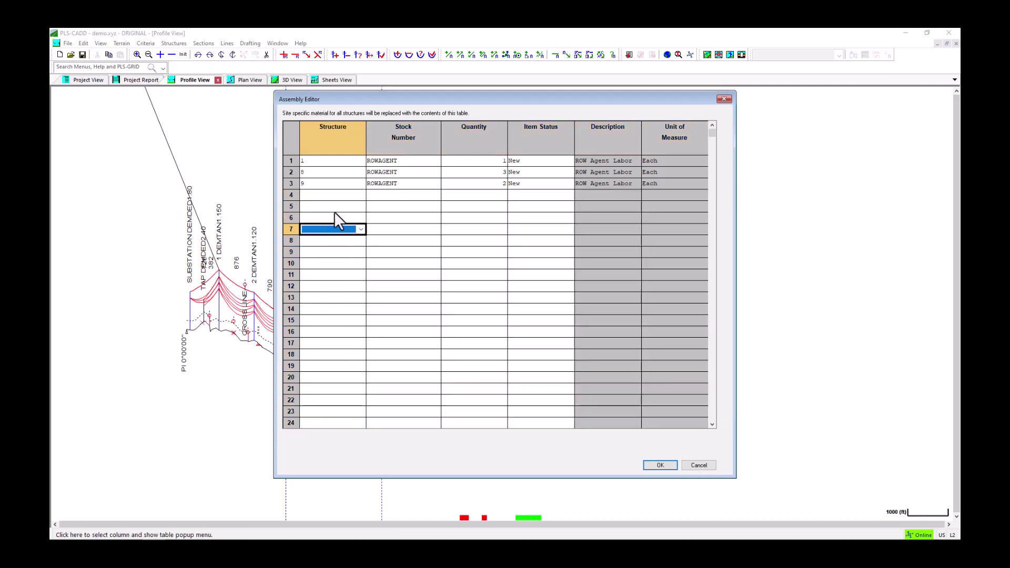
click(361, 196)
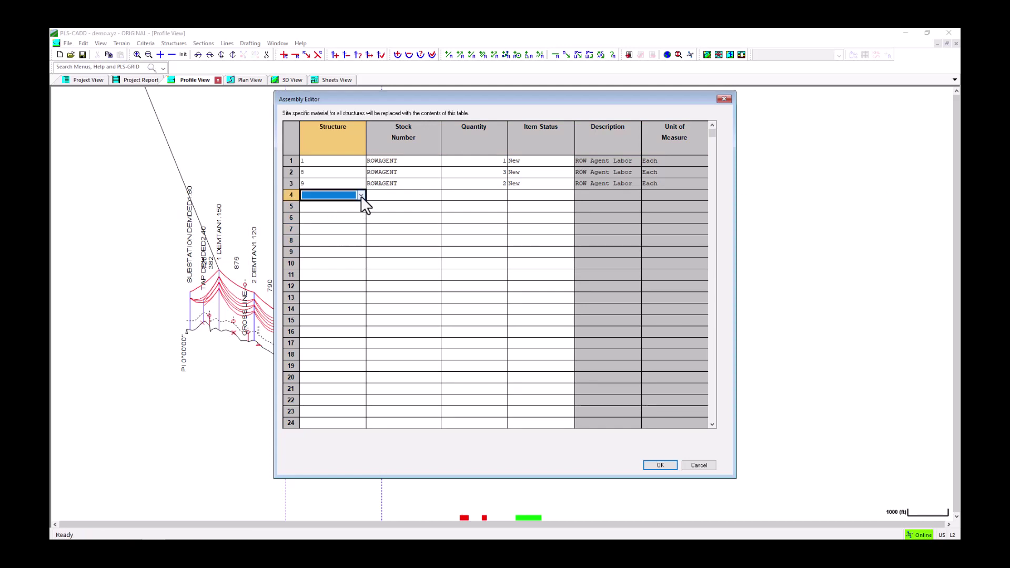
click(361, 195)
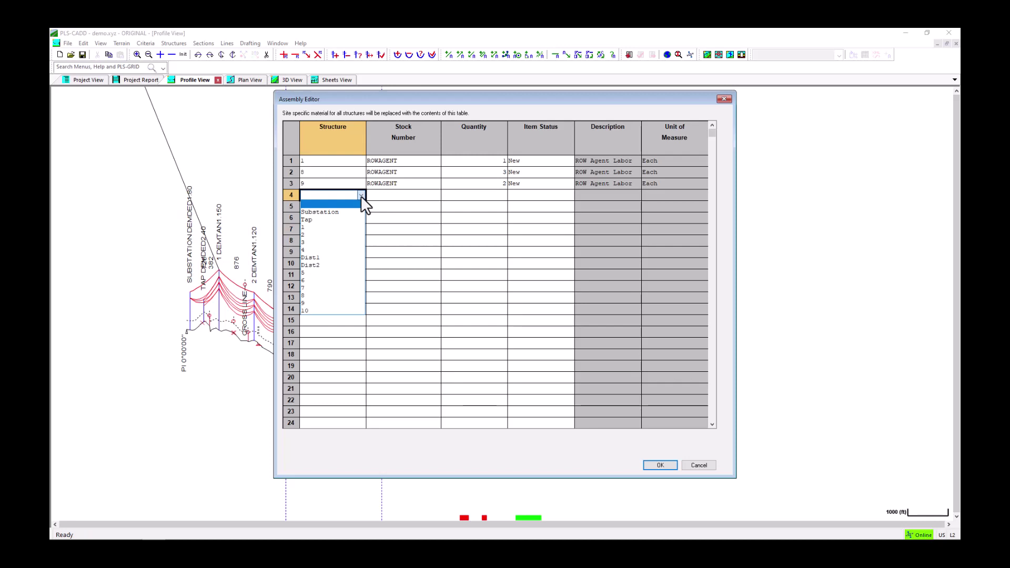
click(332, 309)
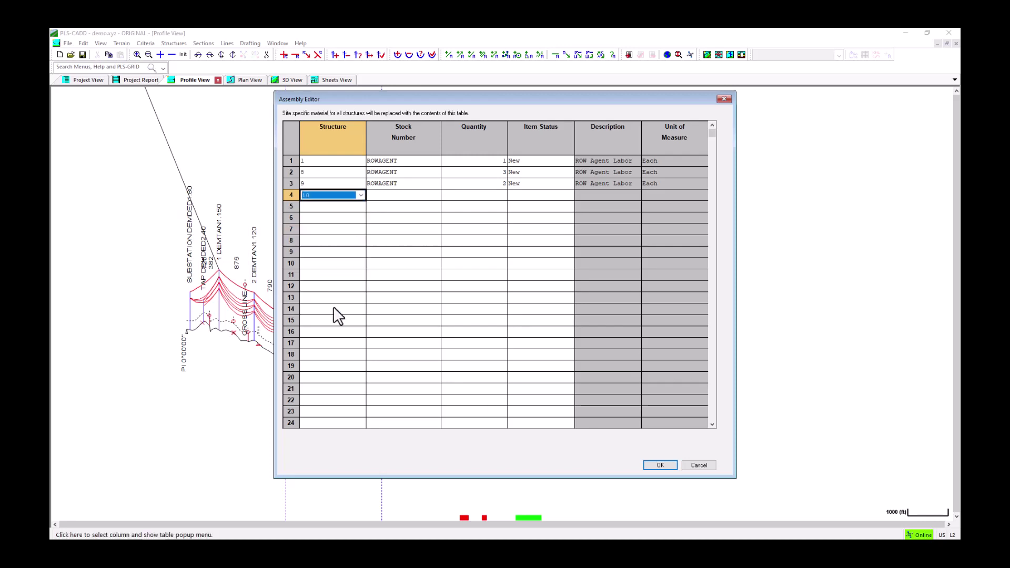
Step: Give structure 10 stock number ROWAGENT, quantity 1, status New, and apply the table
click(418, 200)
text(RO)
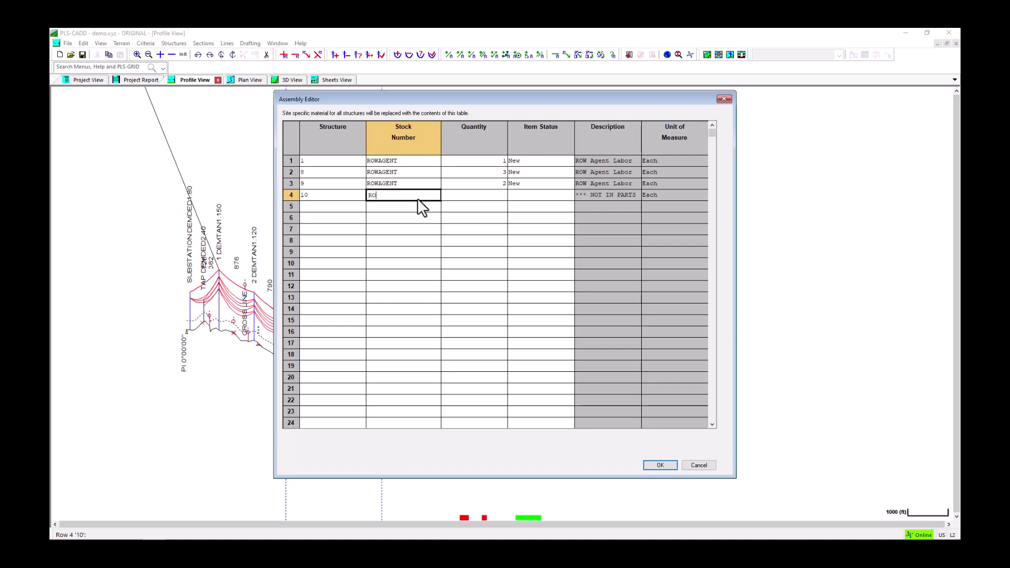
text(WAGENT)
key(Tab)
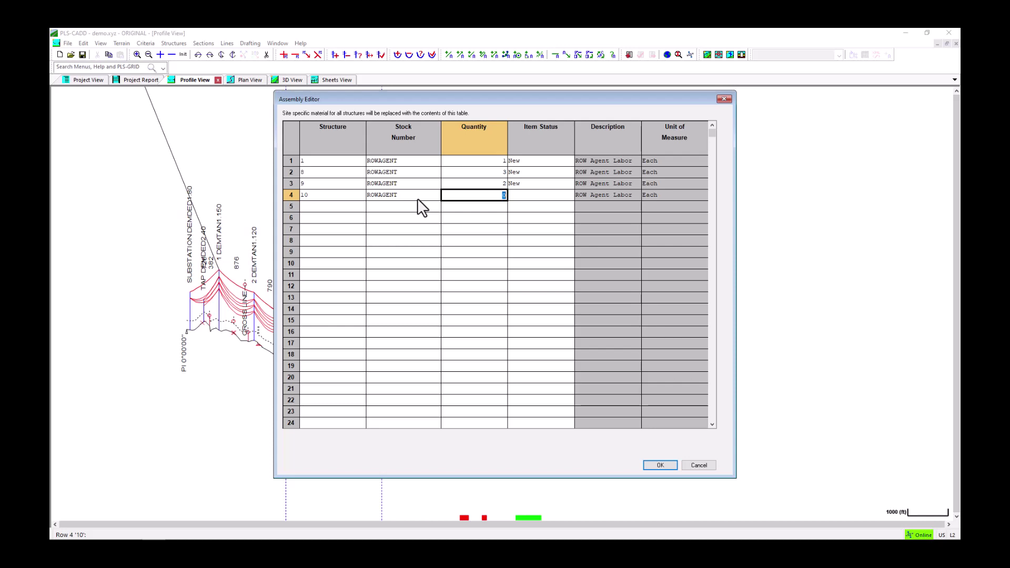
text(1)
key(Tab)
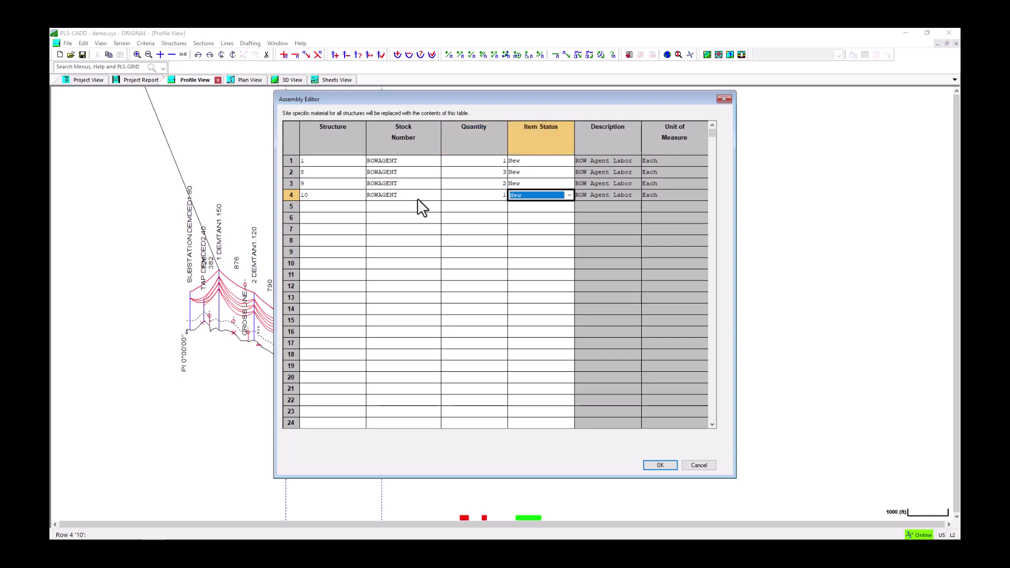
click(569, 194)
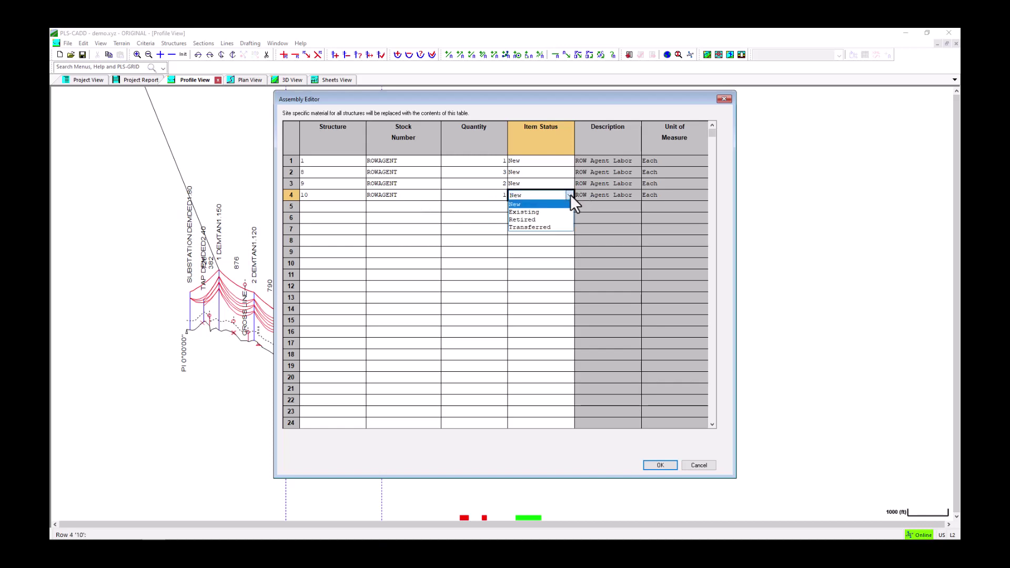
click(571, 194)
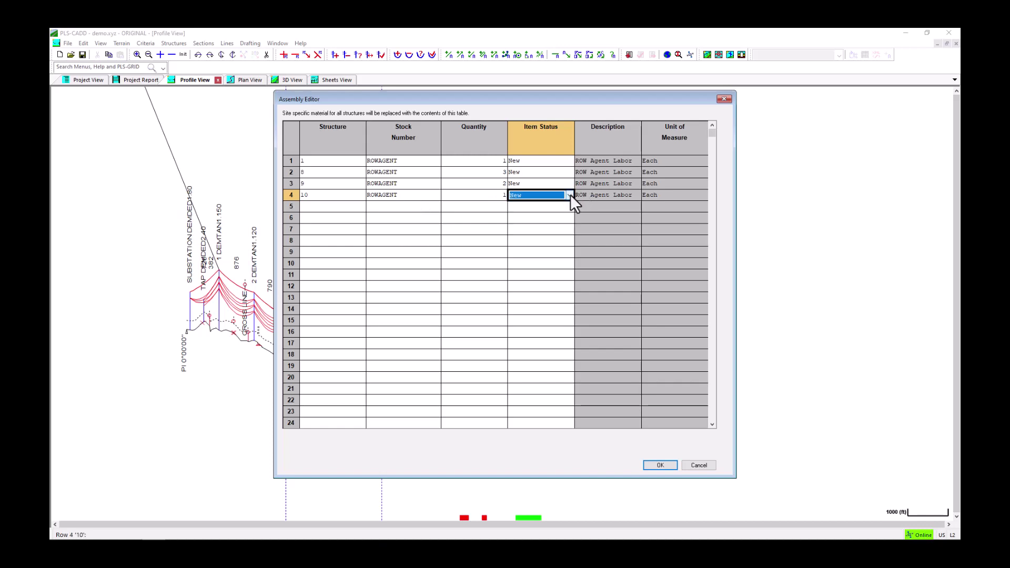
click(660, 466)
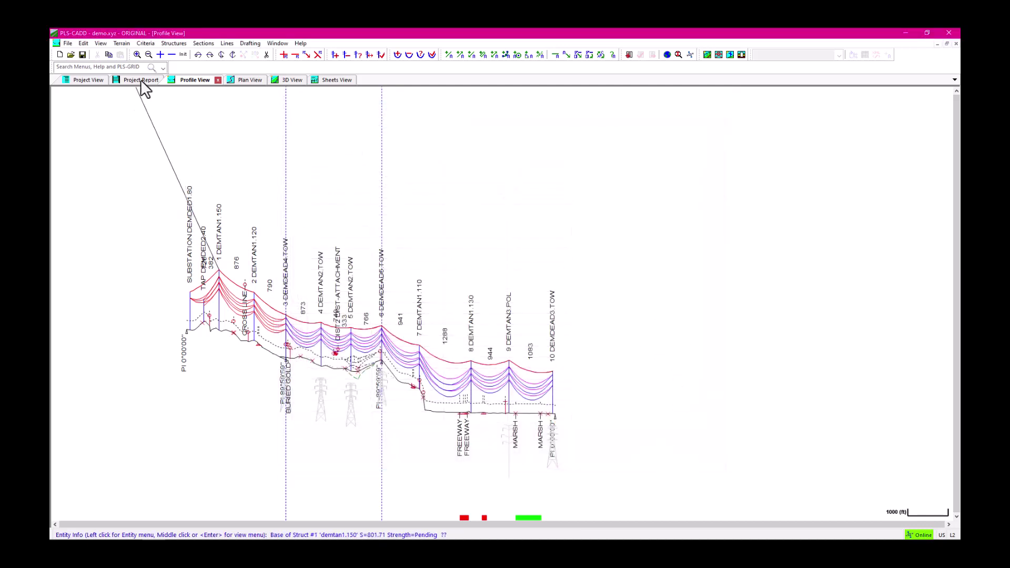
Step: Open Structures > Material > Batch Add/Remove Structure Specific Material
click(181, 43)
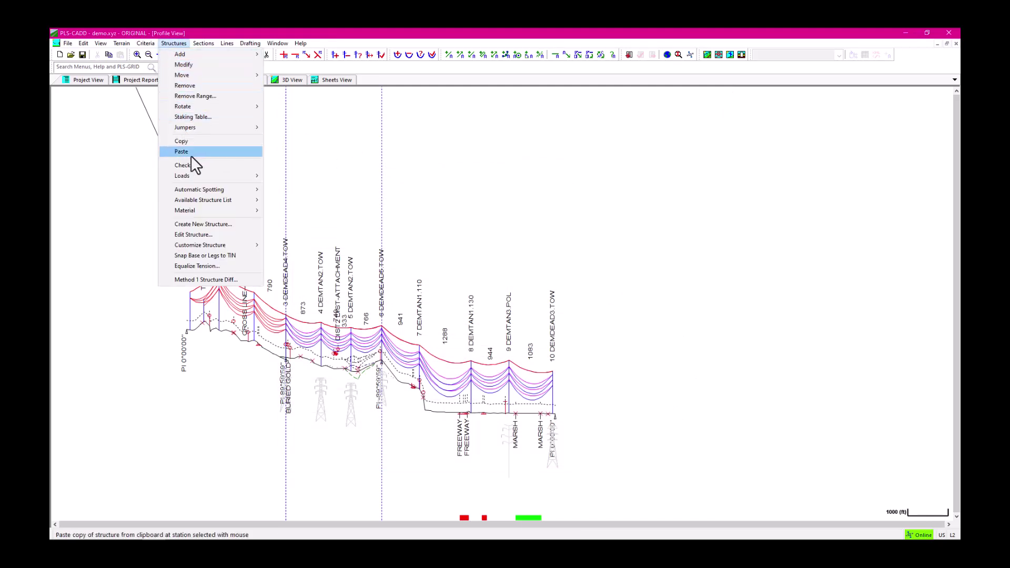
mouse_move(227, 212)
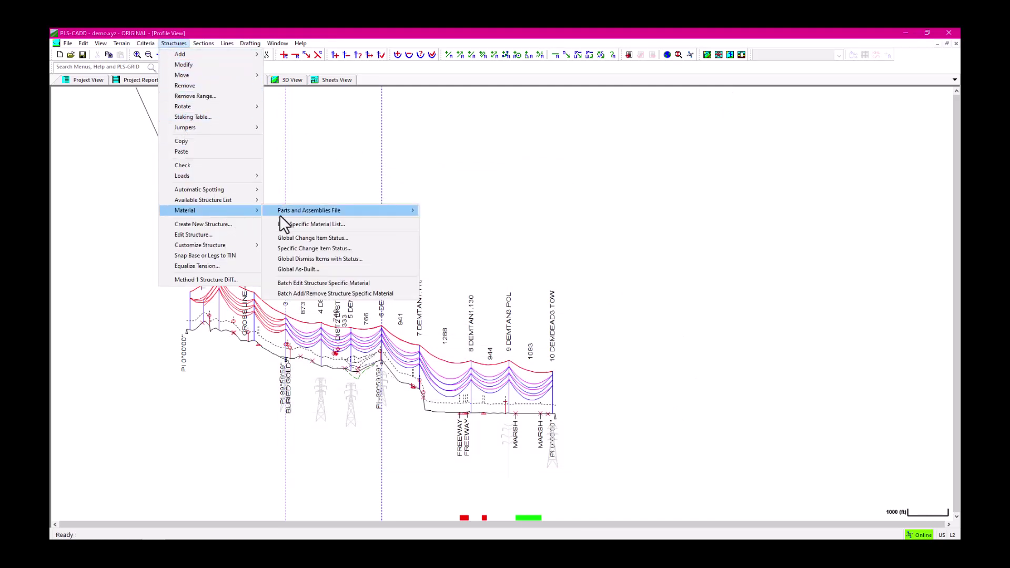
click(399, 294)
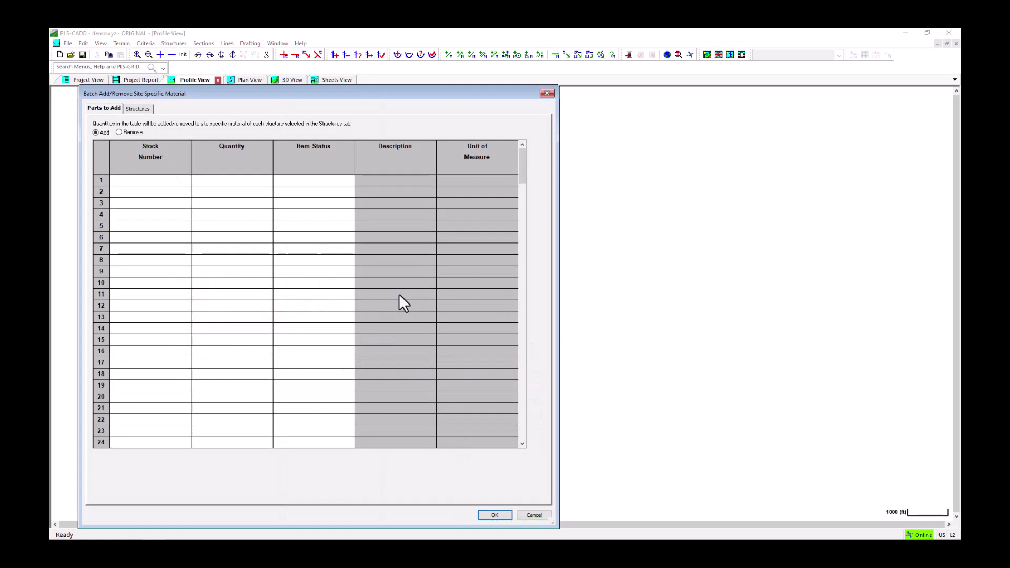
drag(169, 181, 311, 188)
right_click(314, 190)
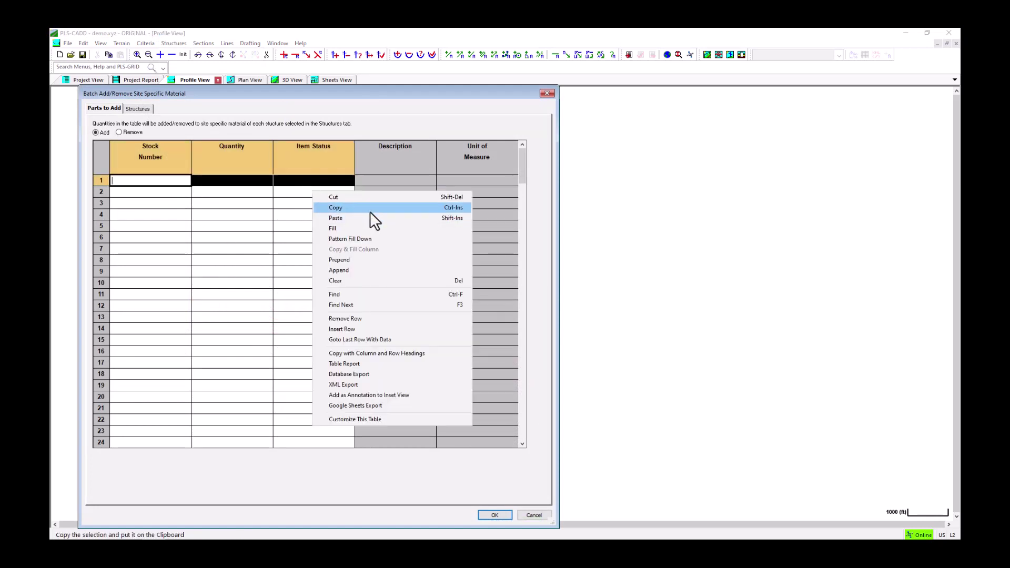
click(464, 119)
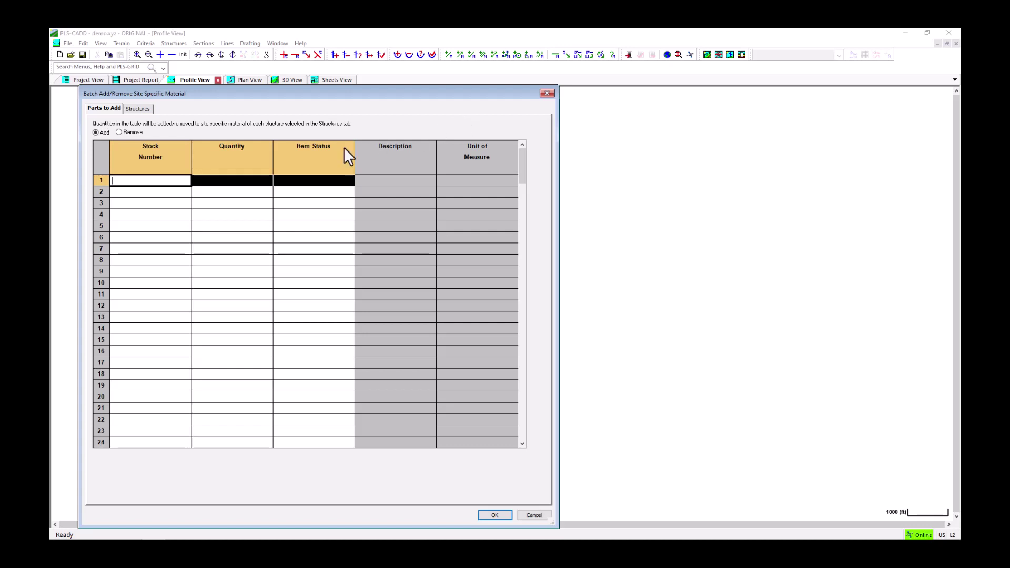
click(141, 192)
Step: Enter NPLATE with quantity 3 and status New as the part to add
click(143, 183)
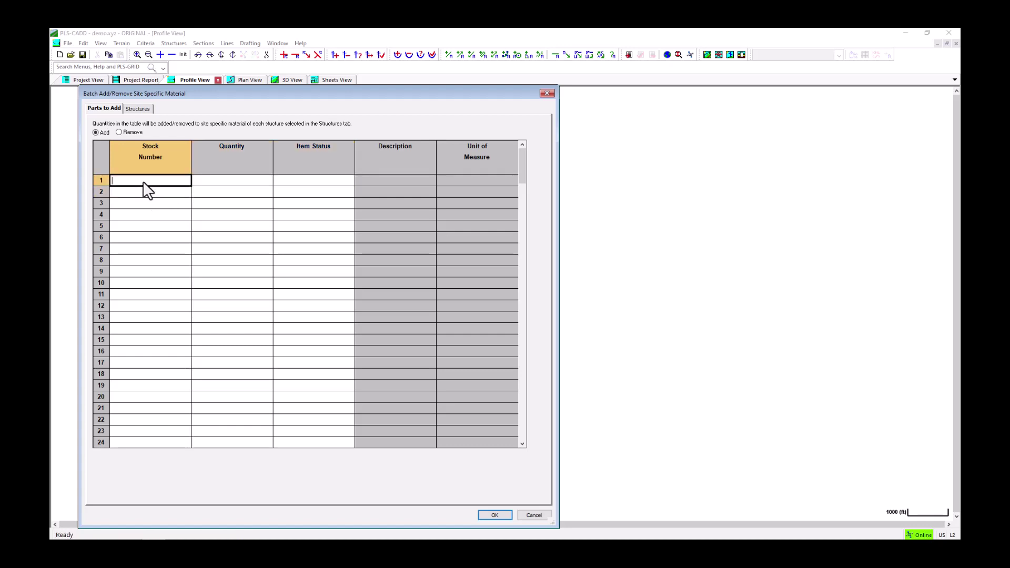
text(NPLATE)
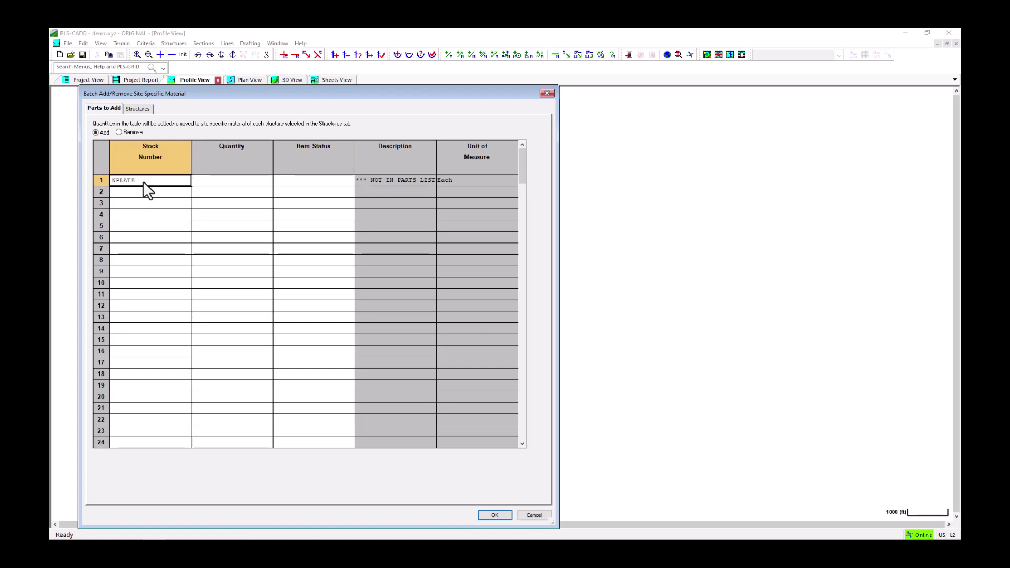
key(Tab)
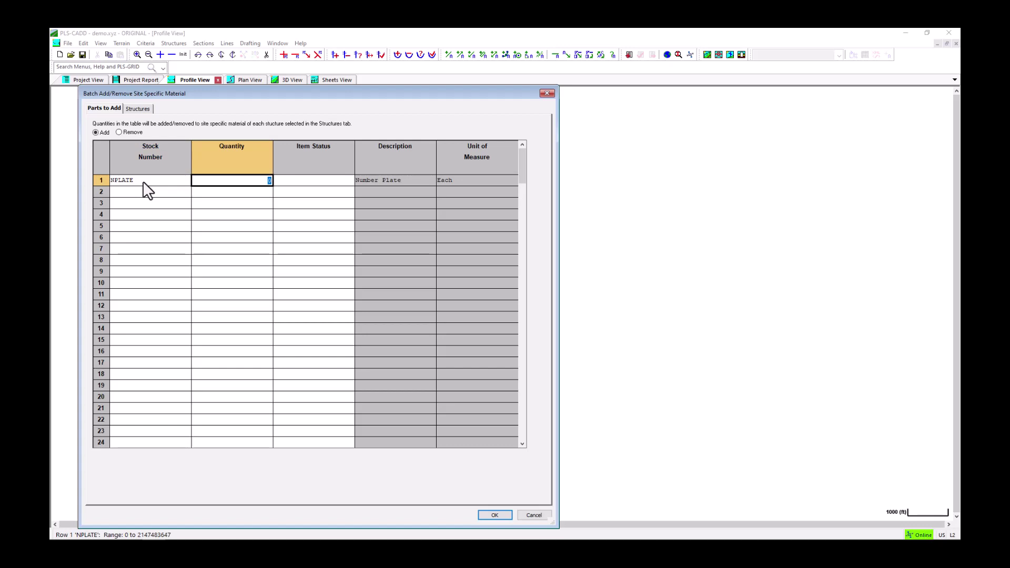
text(3)
key(Tab)
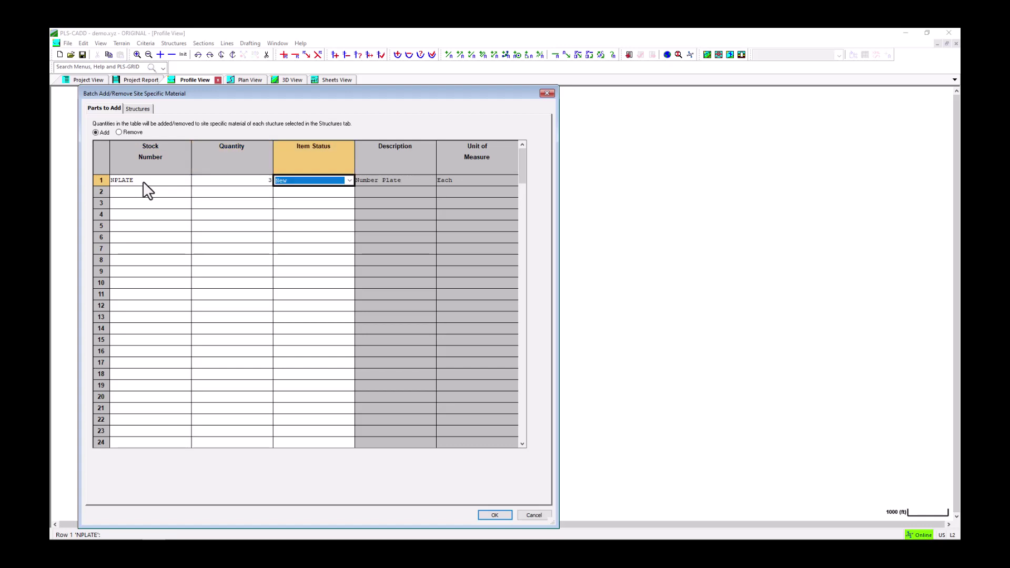
click(350, 180)
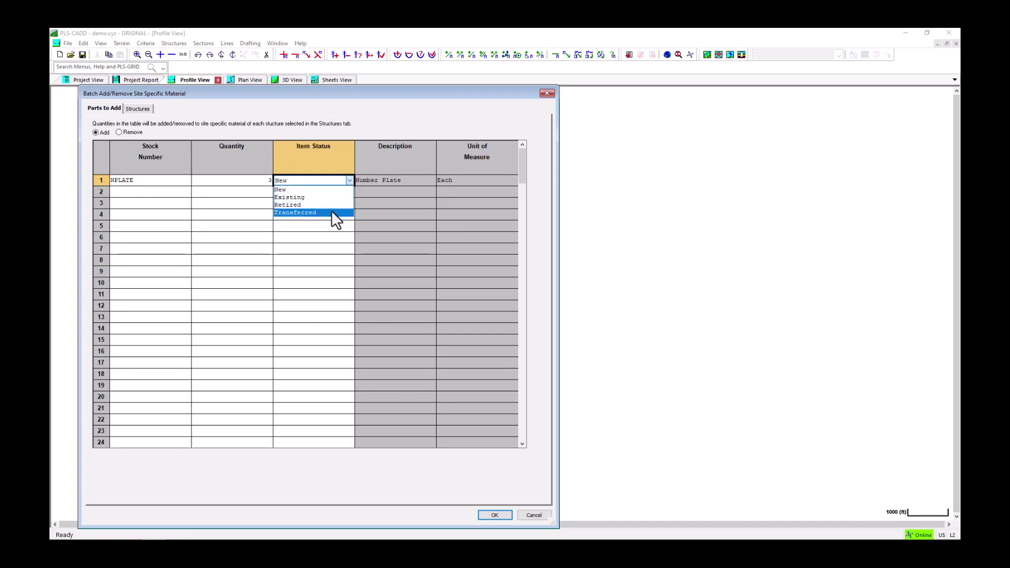
click(337, 190)
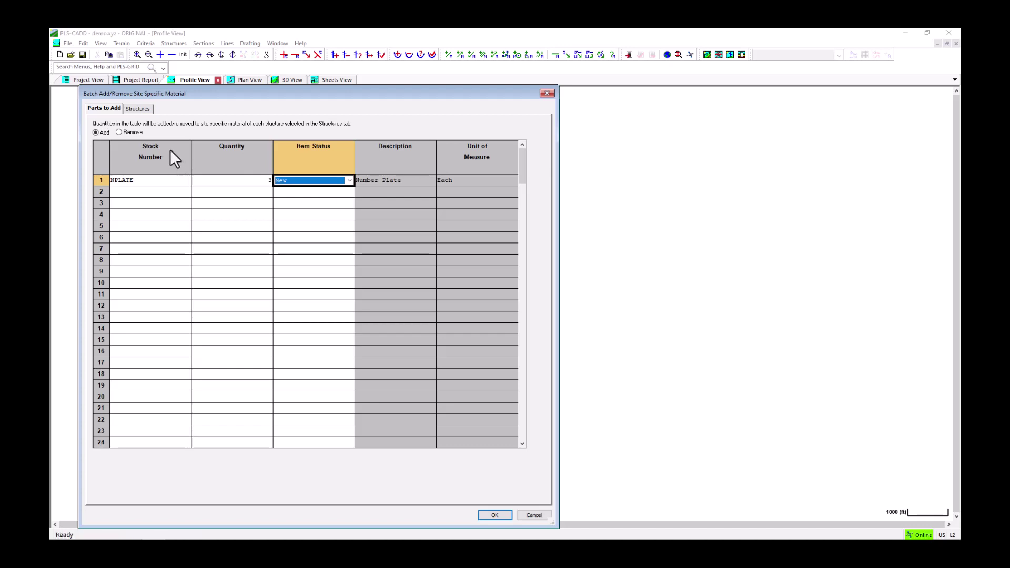
click(144, 109)
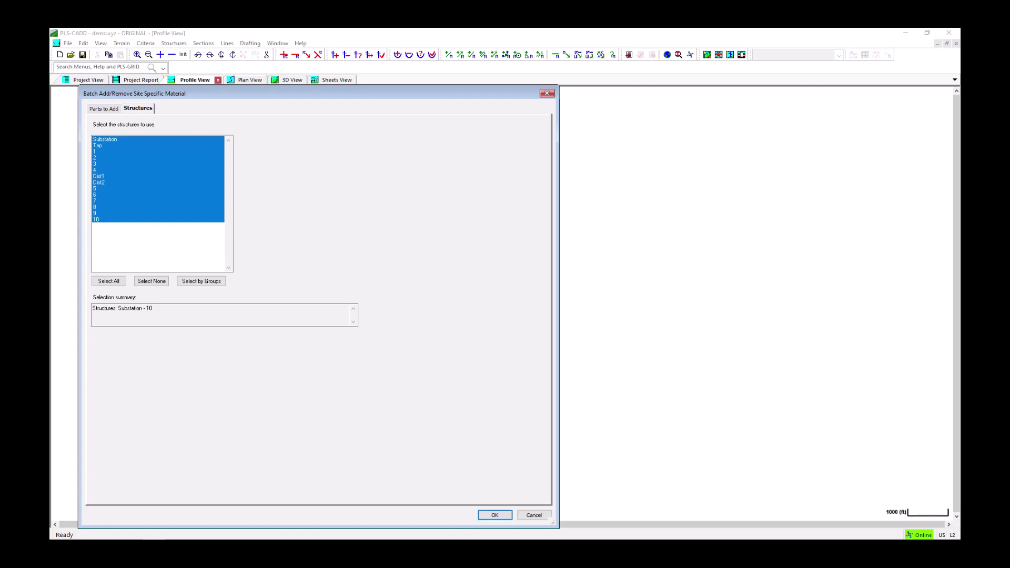
Step: Exclude Substation and Tap so only structures 1–10 receive NPLATE, and apply
ctrl+click(104, 140)
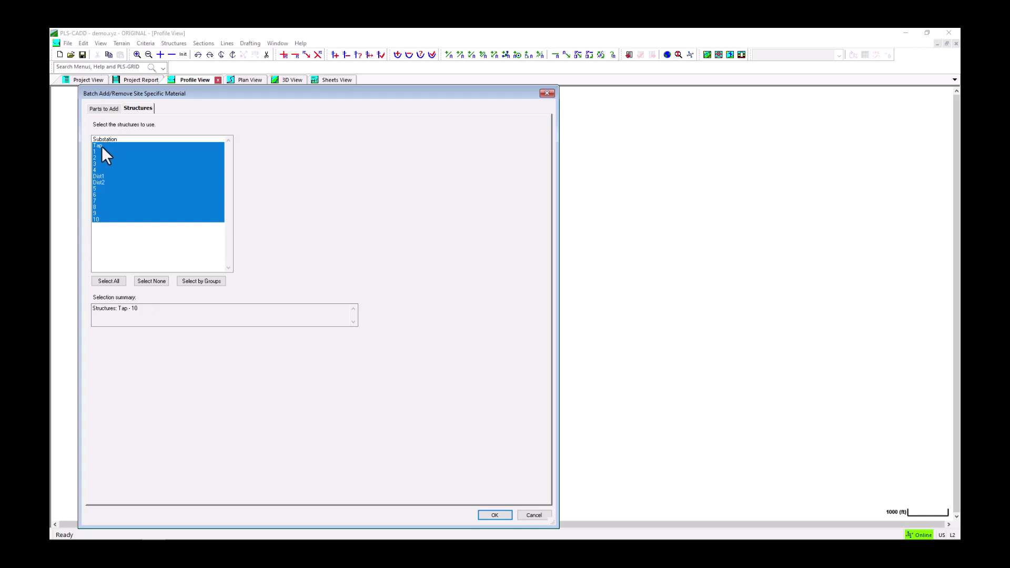
ctrl+click(101, 145)
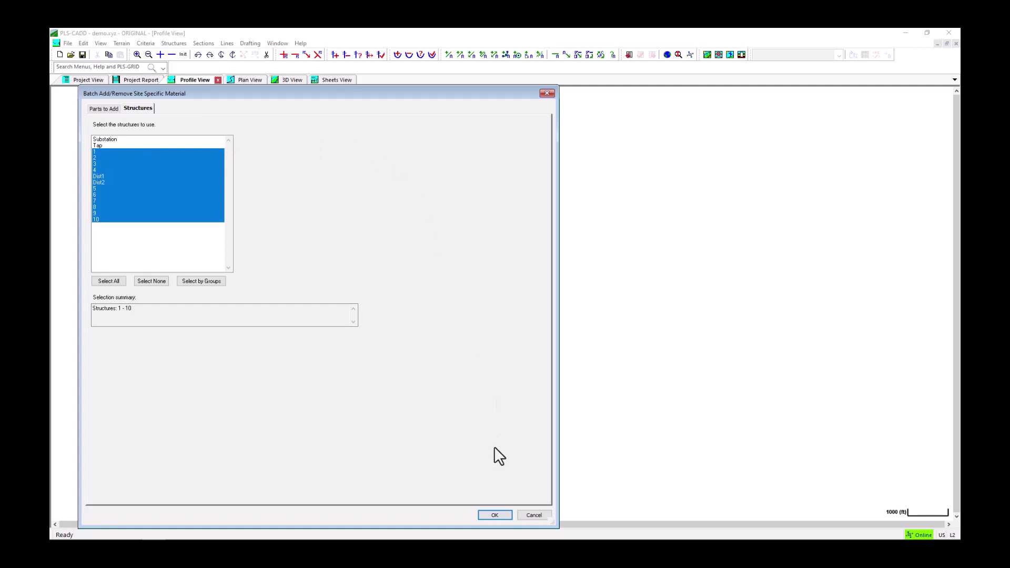
click(503, 515)
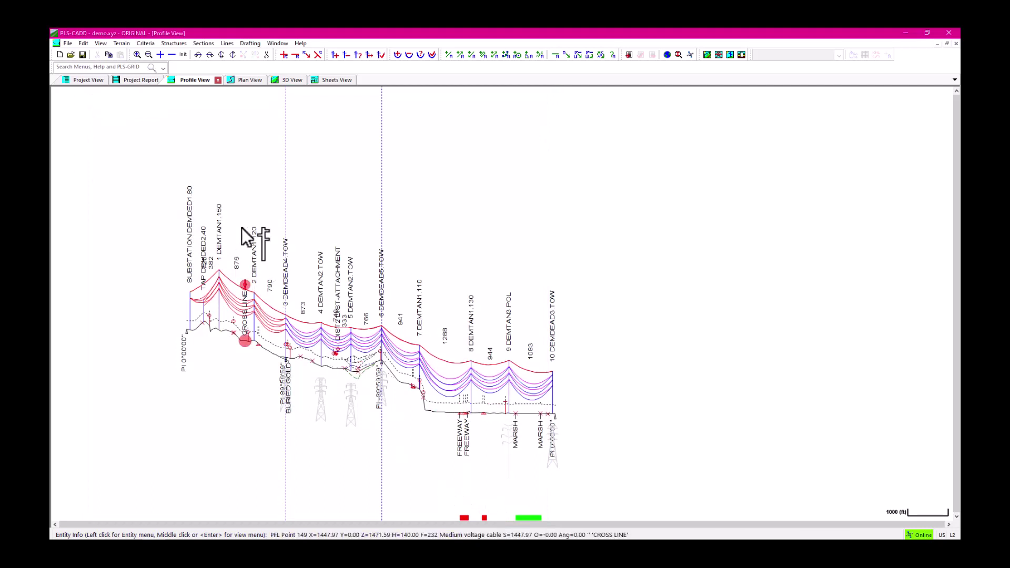
Step: Reopen the Assembly Editor to confirm 3 NPLATE plates on structures 1–10, then close it
click(180, 42)
mouse_move(243, 209)
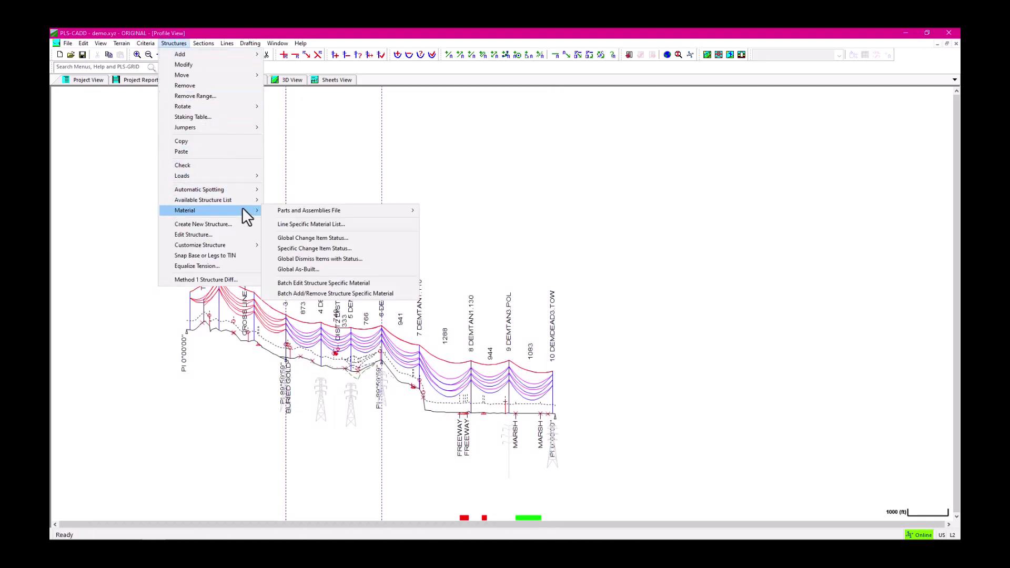
click(356, 283)
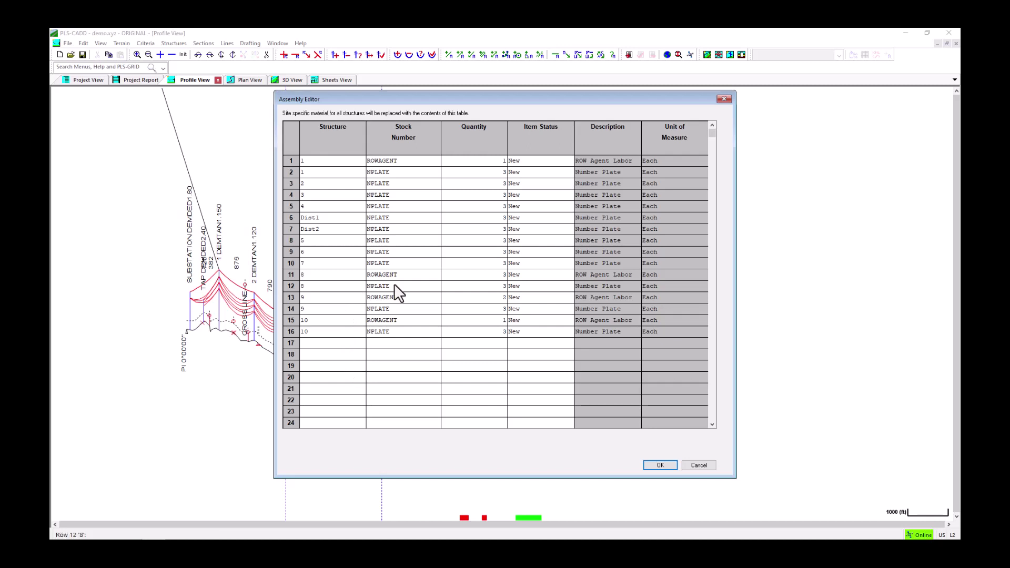
click(427, 166)
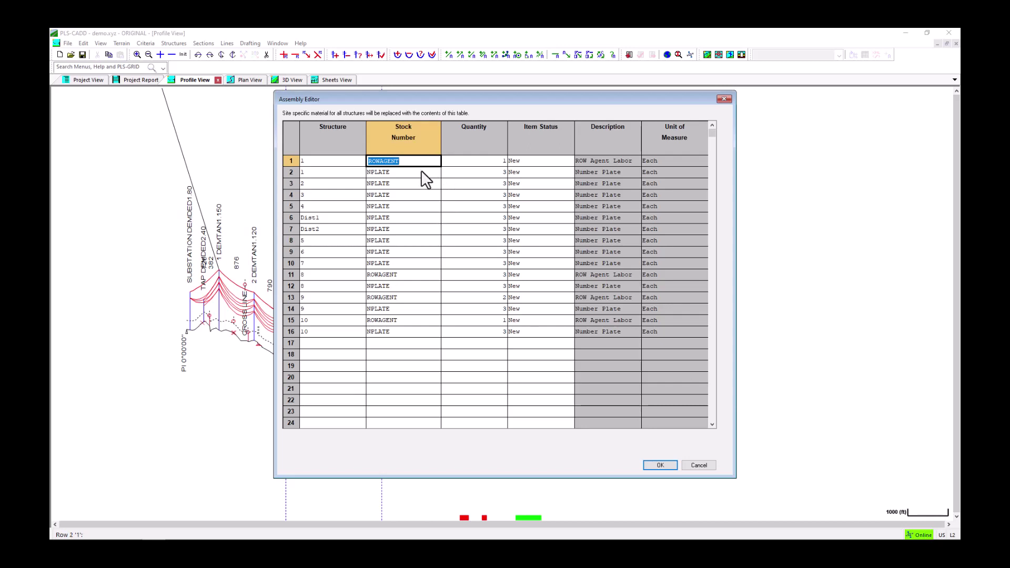
click(421, 172)
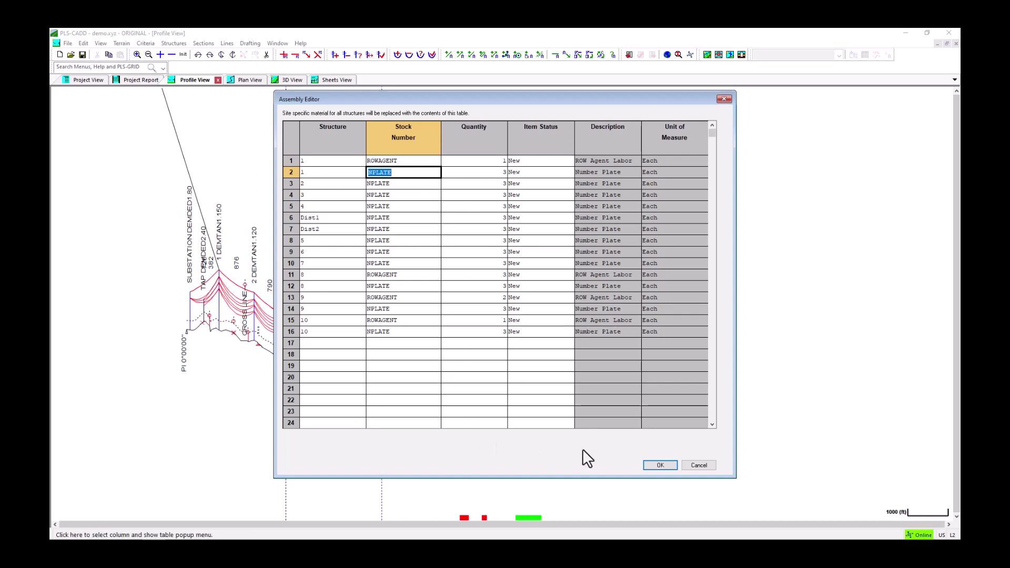
click(660, 465)
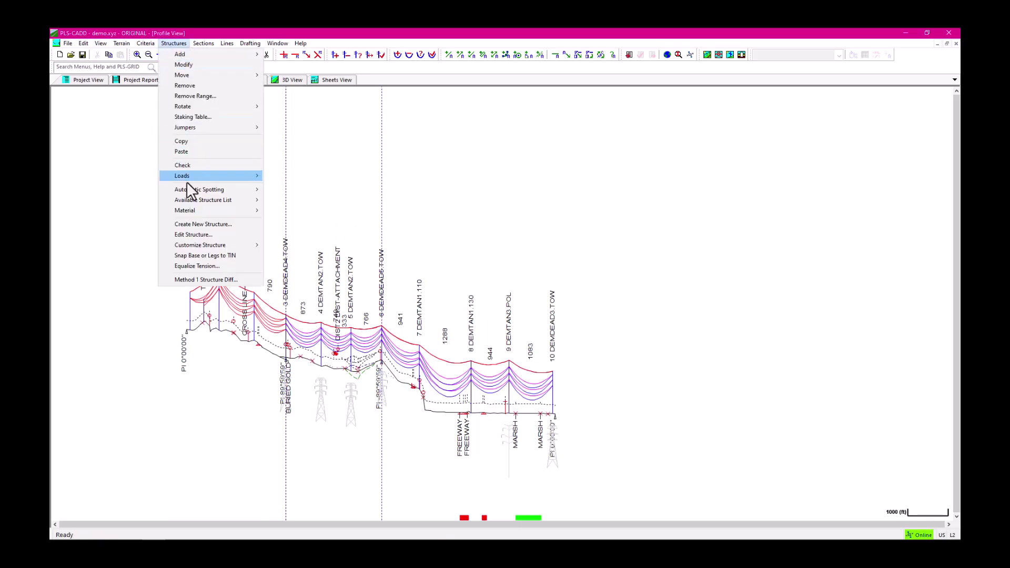
Step: Reopen Batch Add/Remove and enter NPLATE with quantity 2, status New, for removal
mouse_move(197, 210)
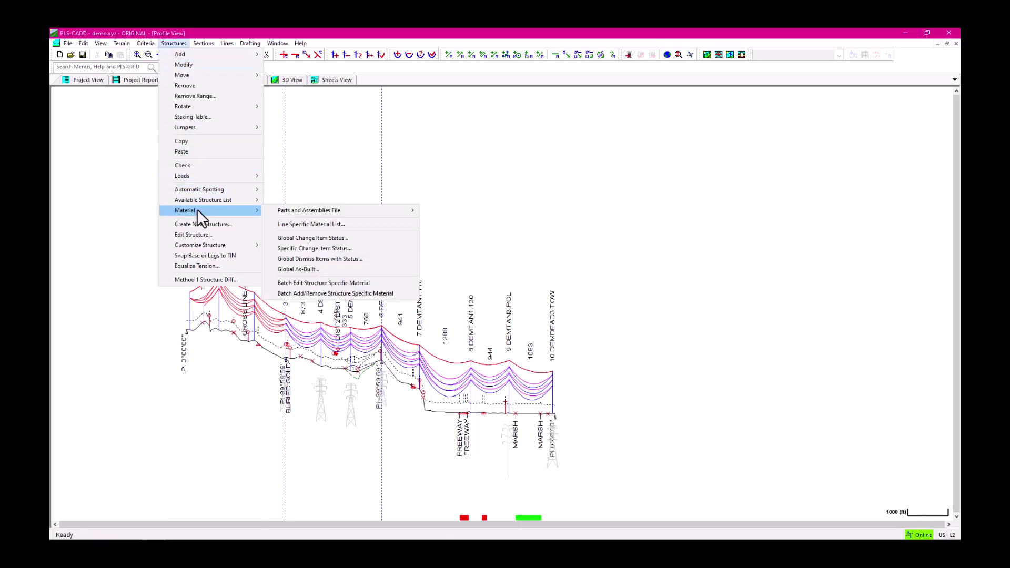
click(399, 294)
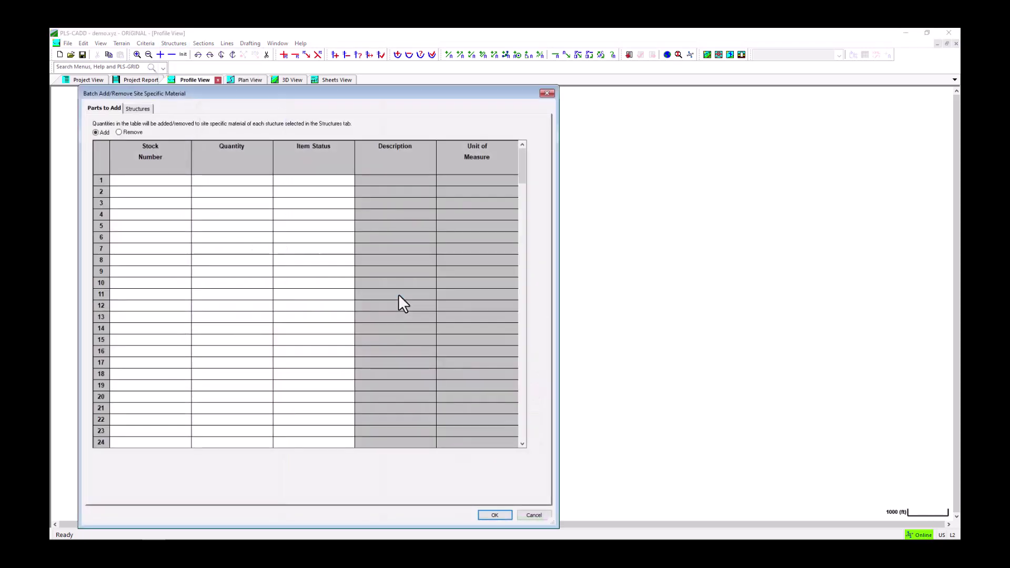
click(167, 179)
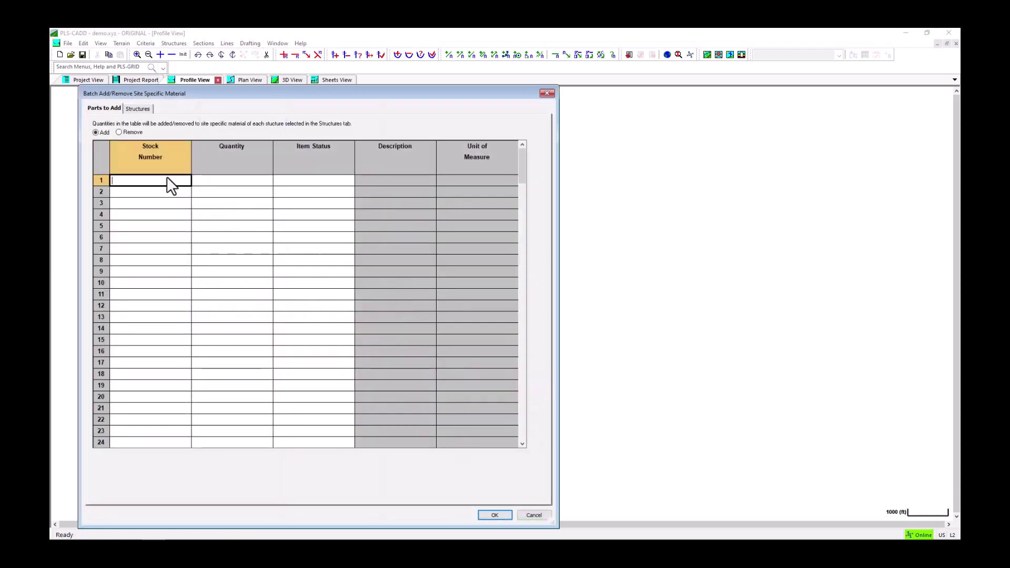
text(NPLATE)
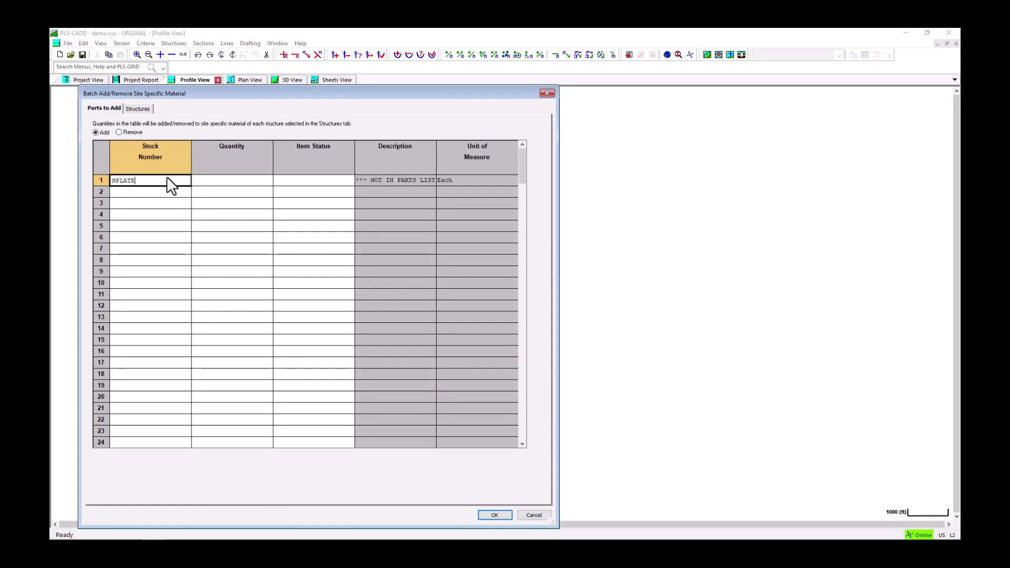
key(Tab)
text(2)
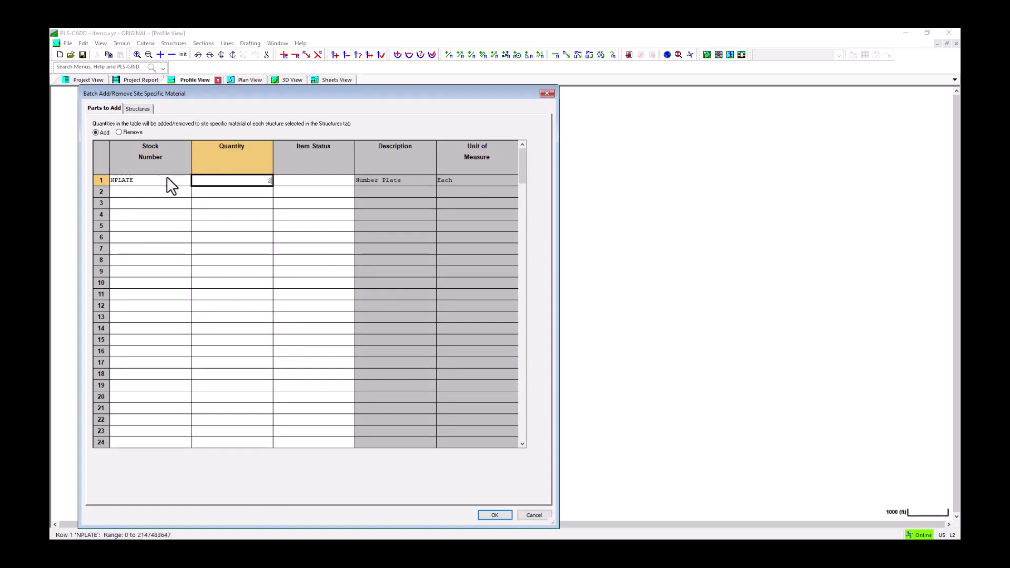
key(Tab)
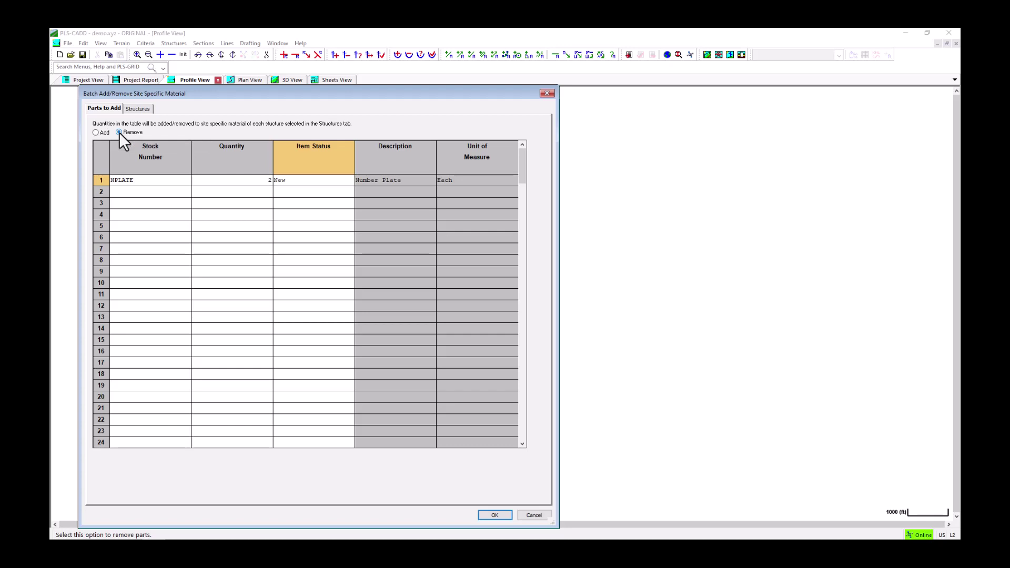
click(138, 109)
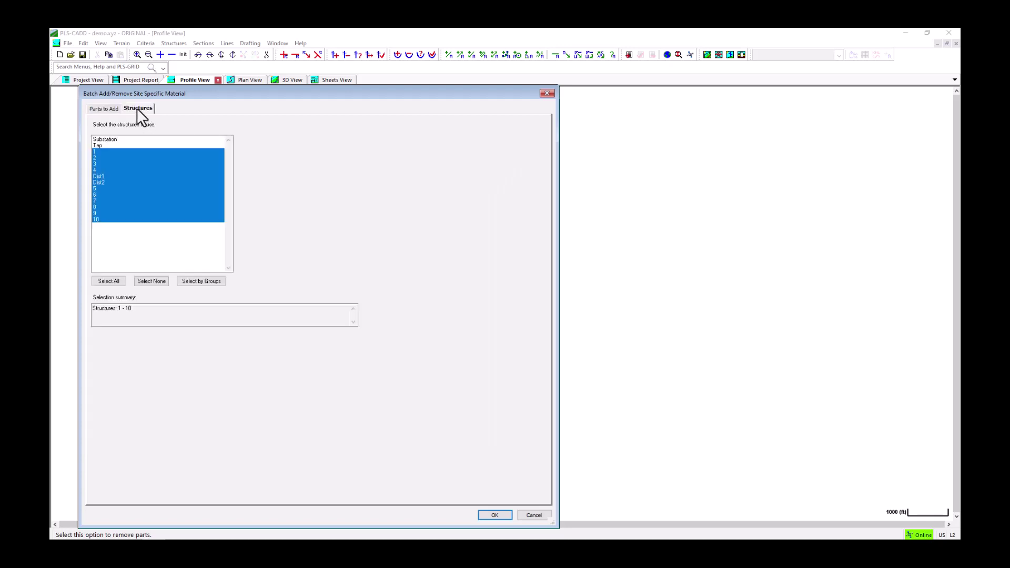
Step: Target only Dist1 and Dist2 and apply the removal of 2 NPLATE plates
click(149, 281)
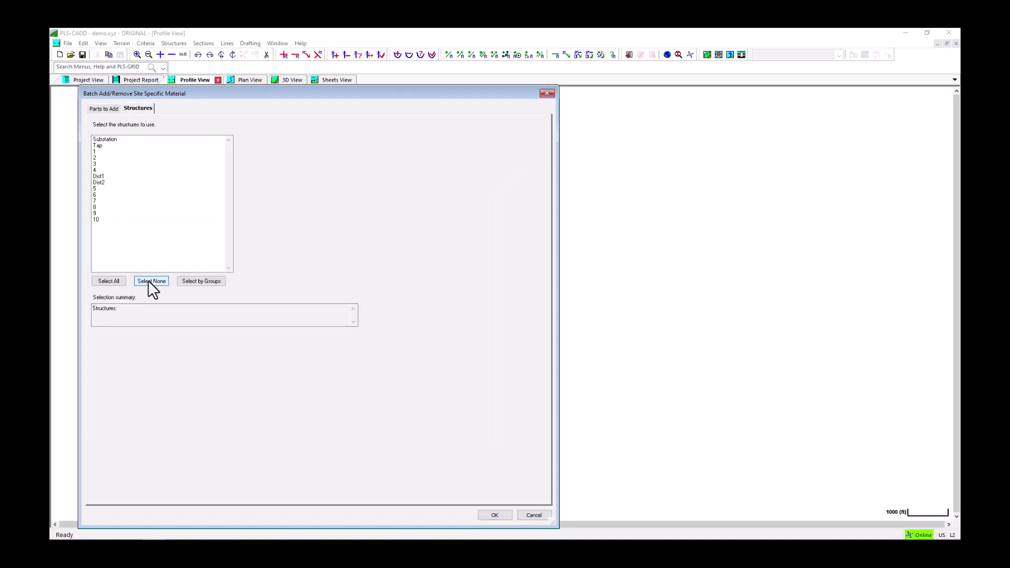
click(115, 176)
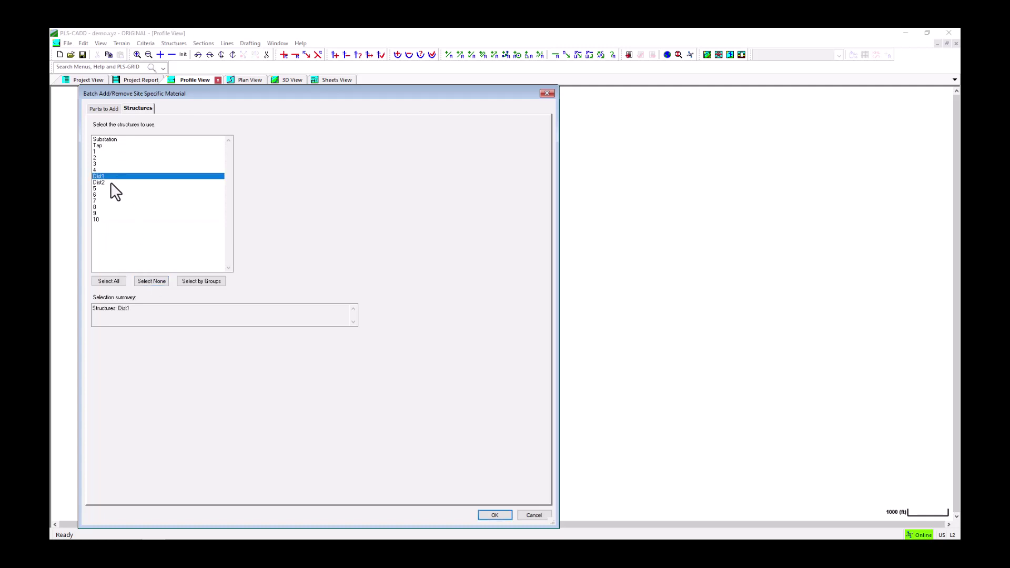
shift+click(111, 182)
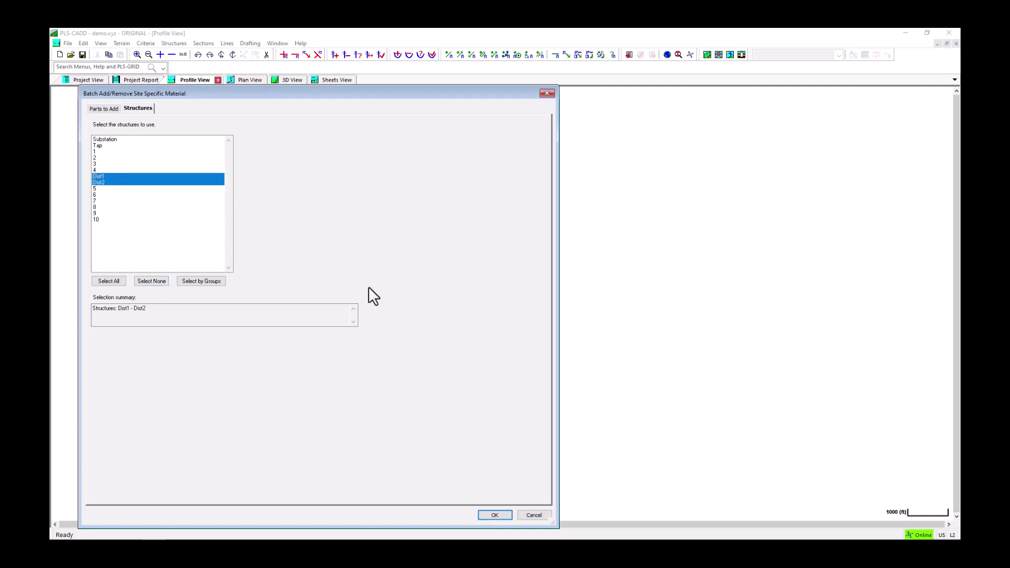
click(483, 515)
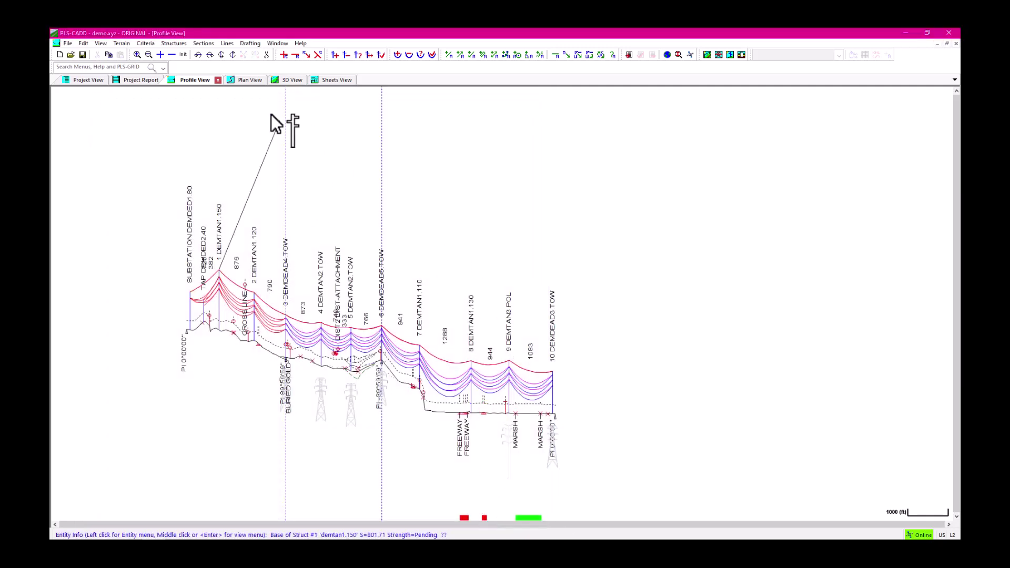
Step: Reopen the Assembly Editor to check Dist1 and Dist2 now list 1 NPLATE each
click(174, 43)
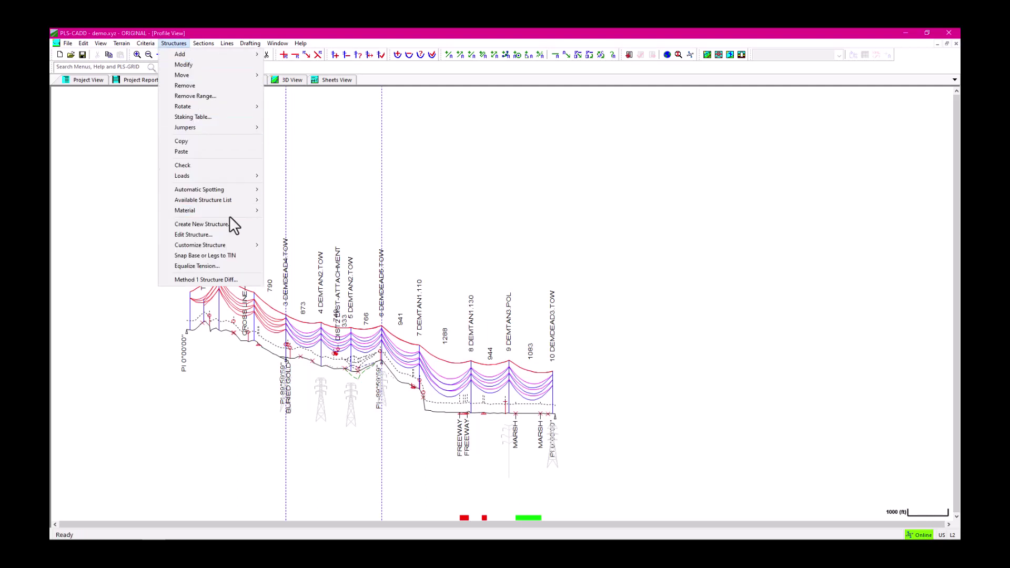
mouse_move(234, 212)
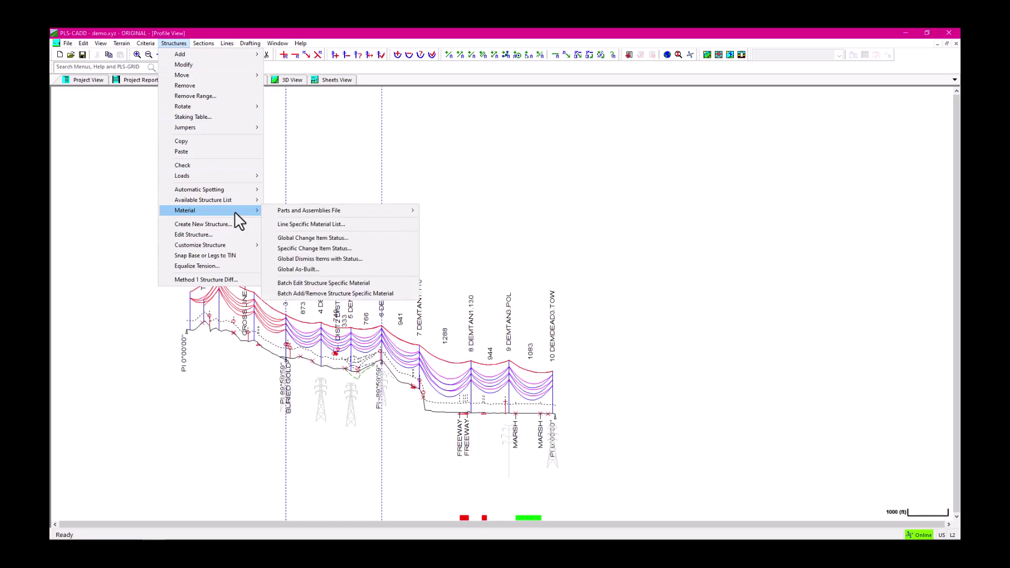
click(377, 284)
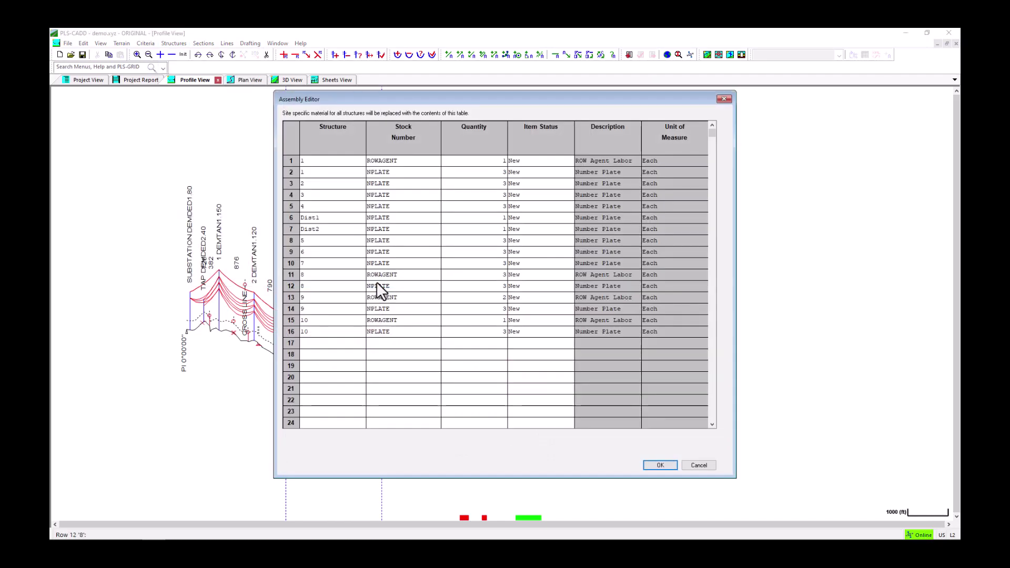